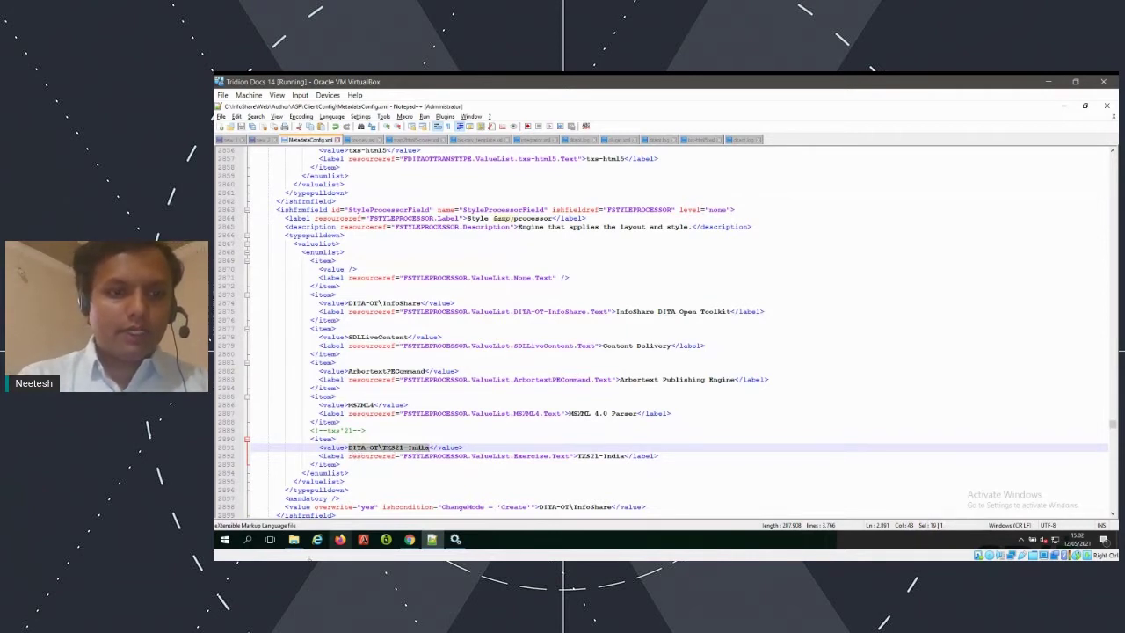
left_click(295, 539)
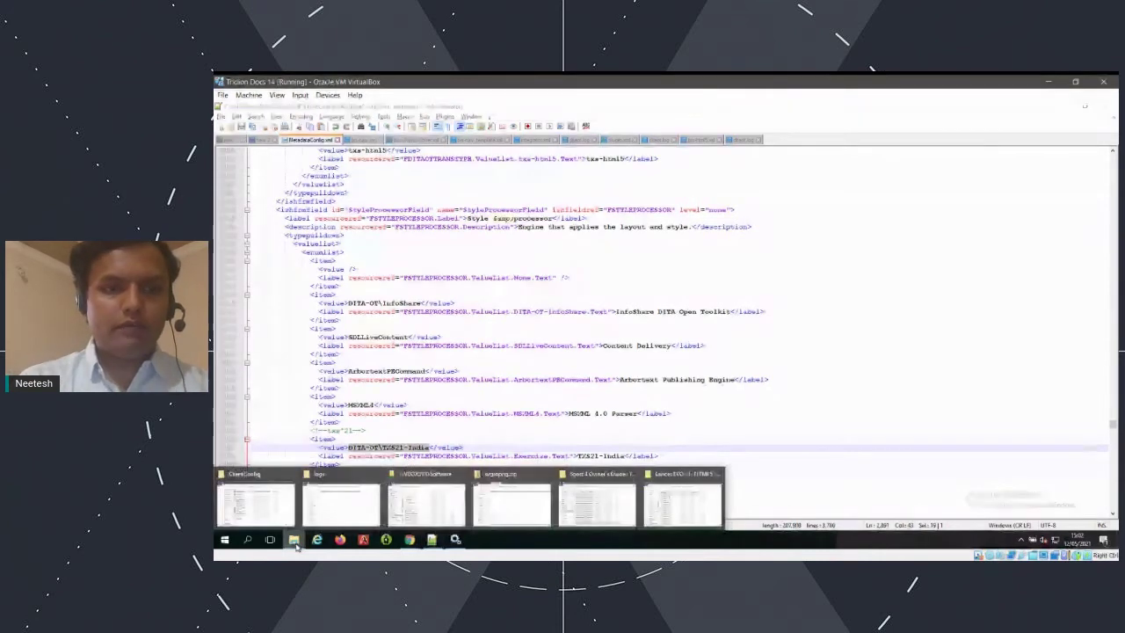
left_click(407, 405)
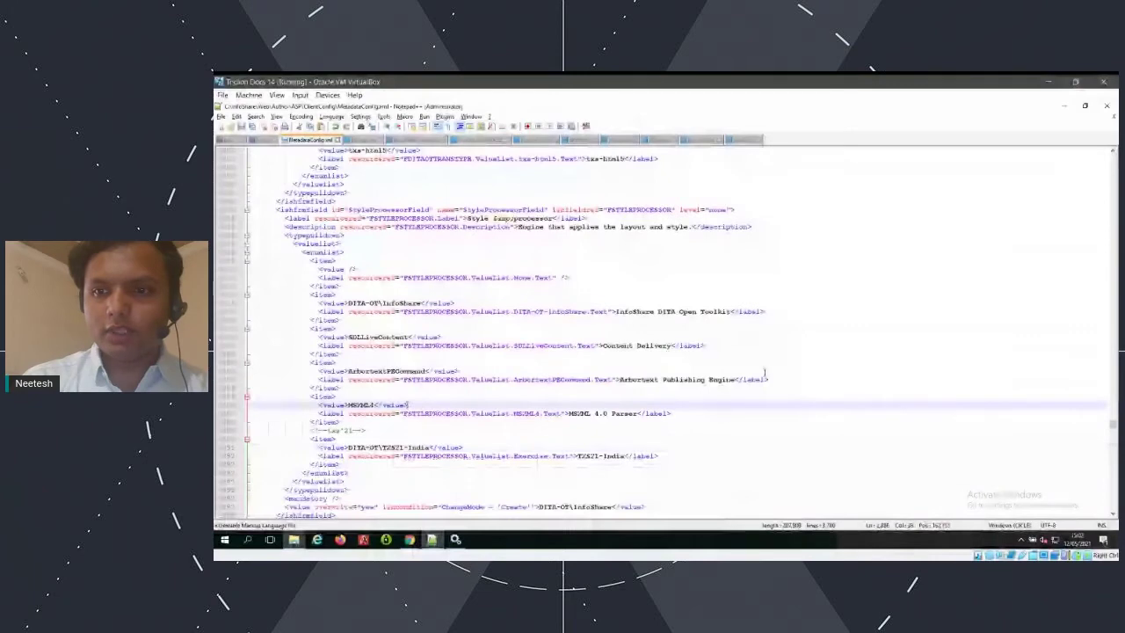
scroll(879, 387, "up", 2)
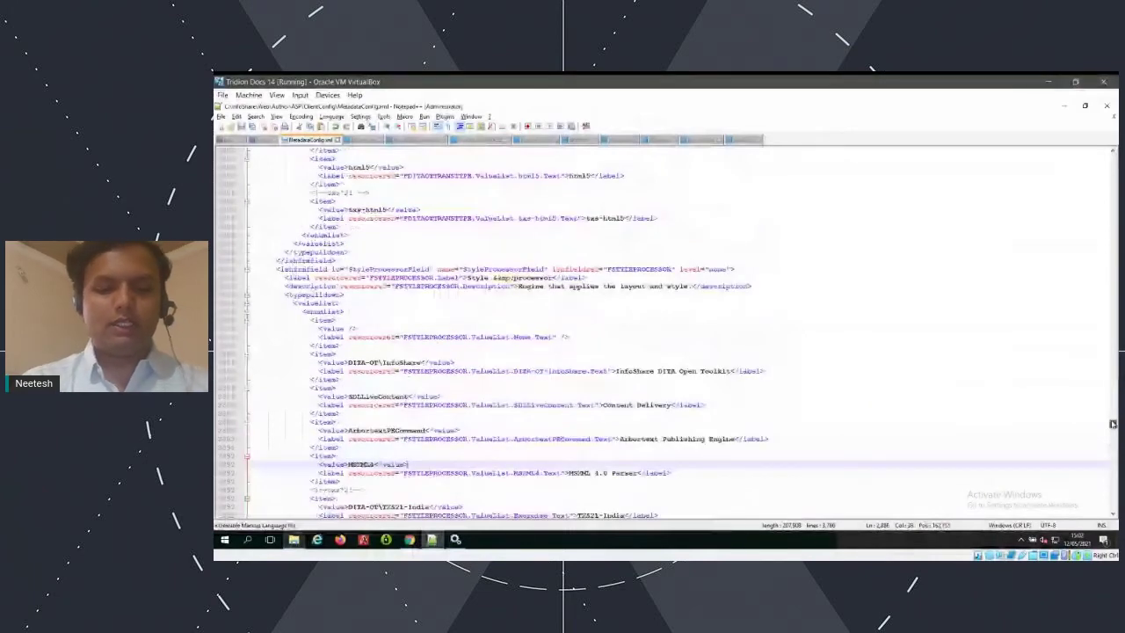
left_click_drag(1112, 424, 1112, 417)
left_click(894, 246)
key("ctrl+f")
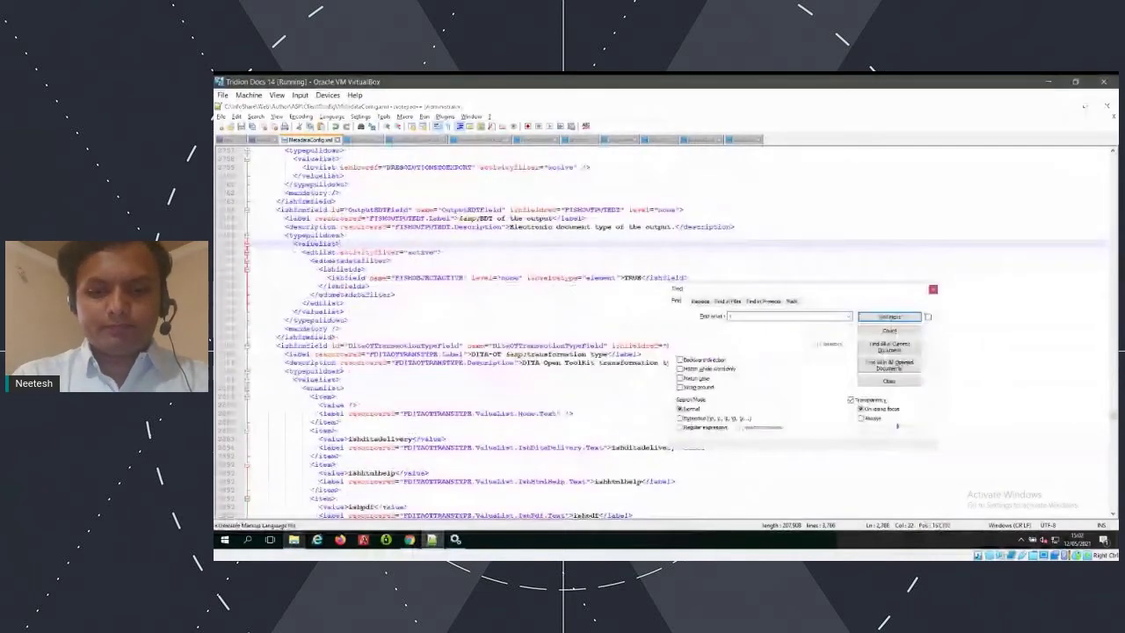
type("standard")
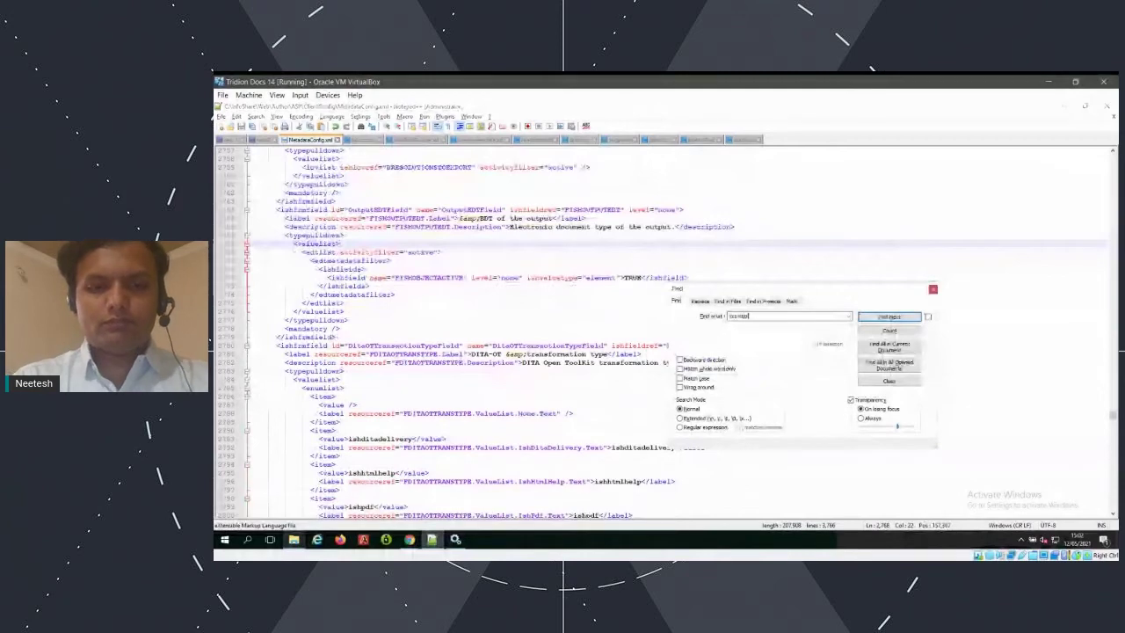
key("Return")
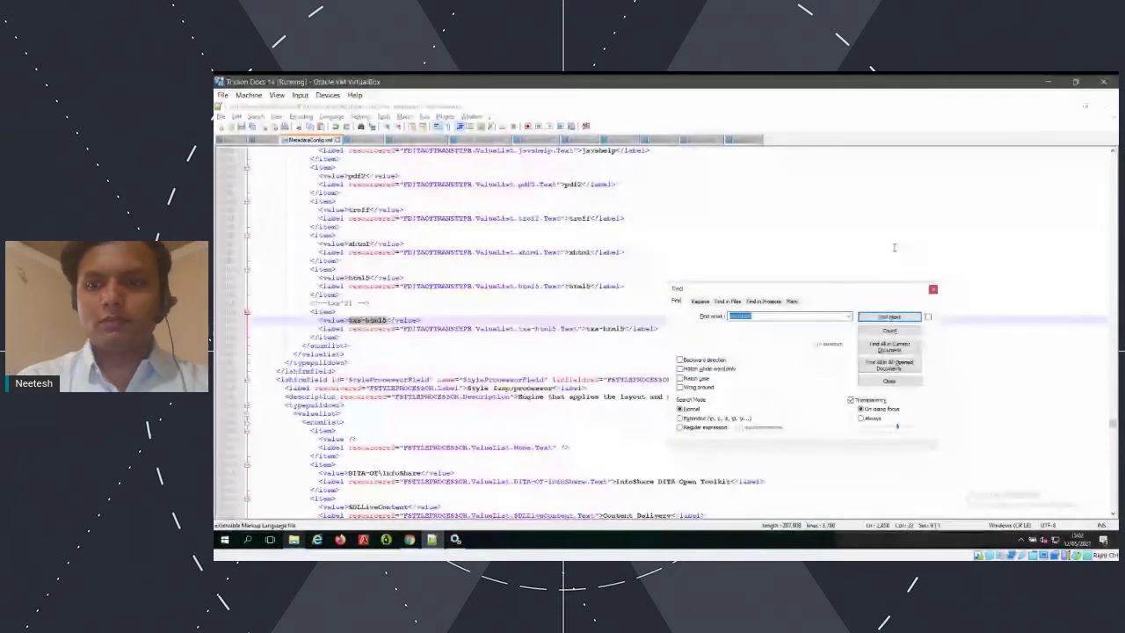
key("Escape")
scroll(1111, 421, "up", 4)
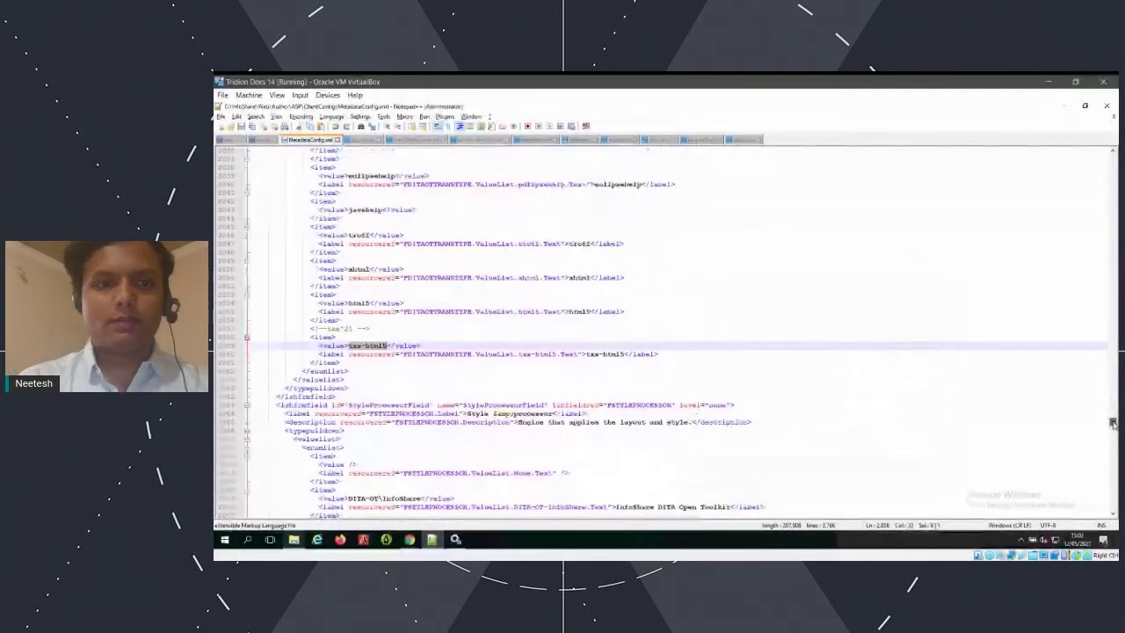
scroll(1111, 421, "up", 8)
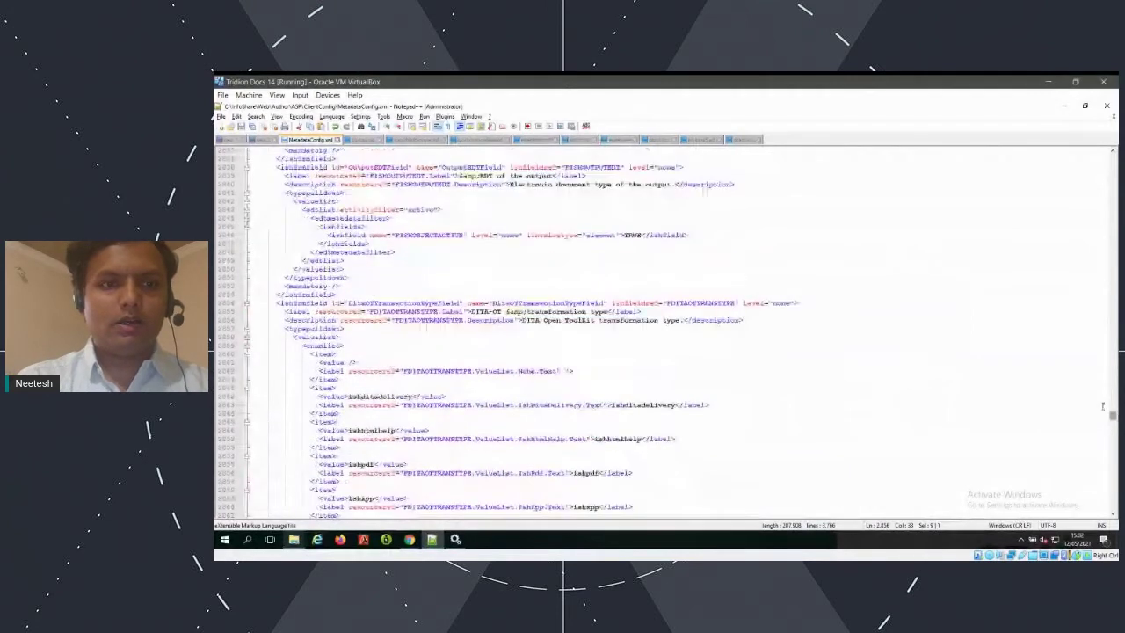
double_click(405, 304)
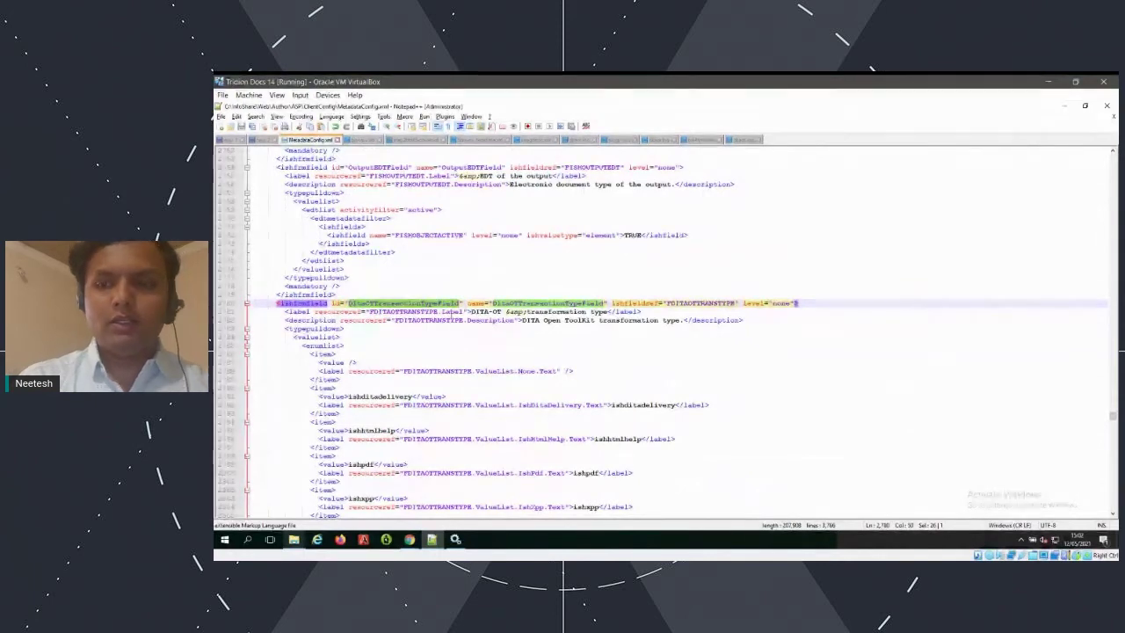
left_click_drag(1112, 421, 1113, 424)
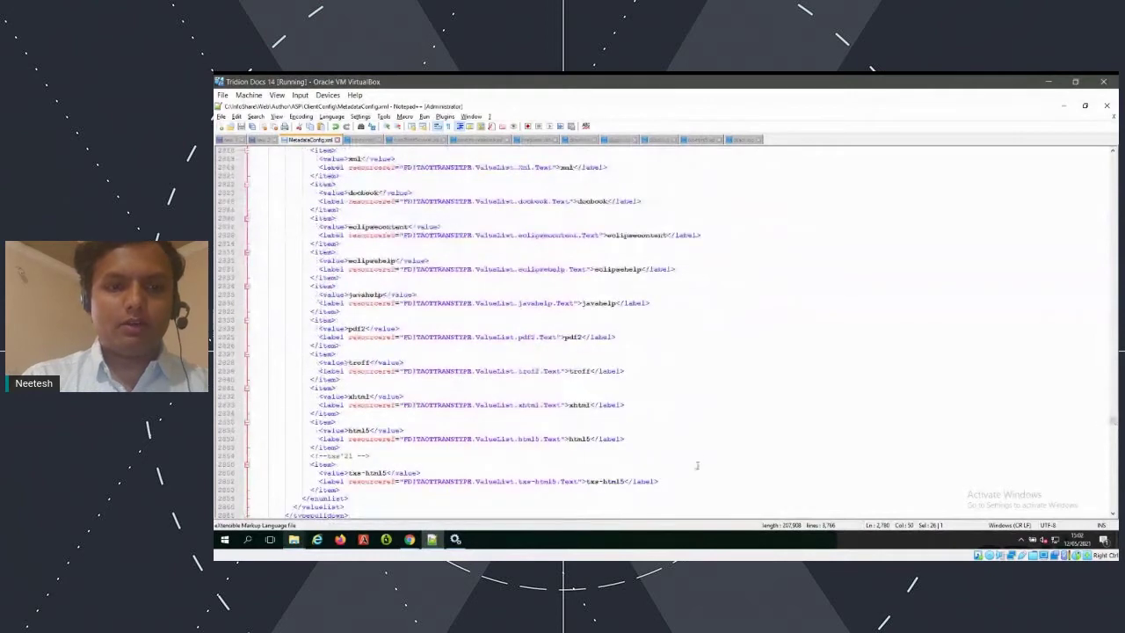
left_click(409, 539)
Step: Give the tss-html5 output format transformation type tss-html5 and style processor TXS21-India, then save
left_click(556, 513)
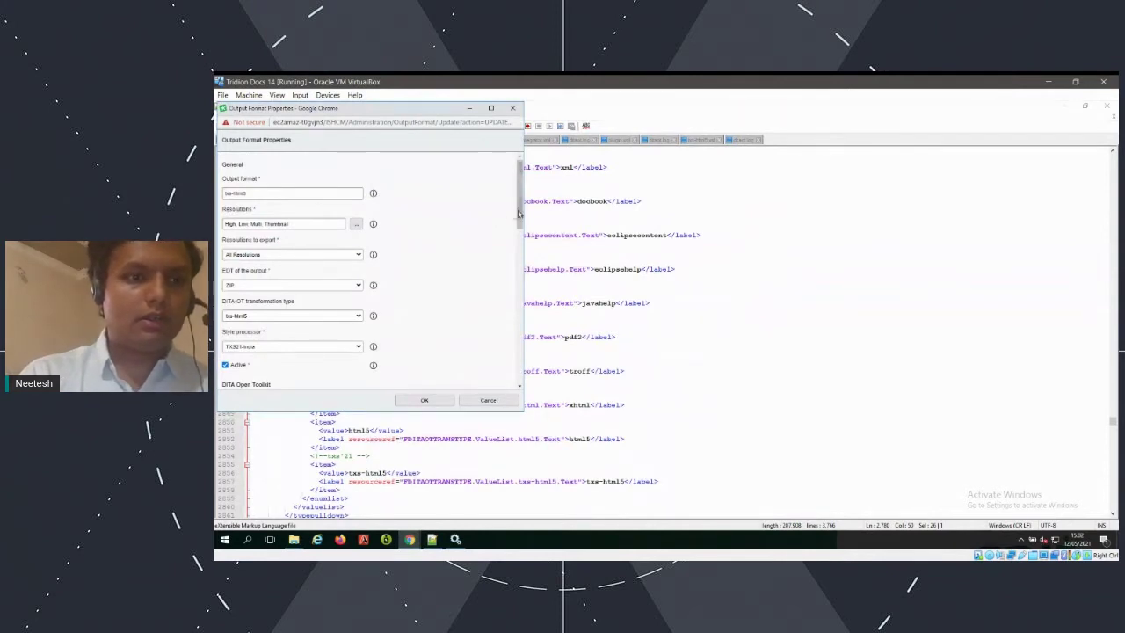
scroll(331, 223, "down", 3)
left_click(302, 206)
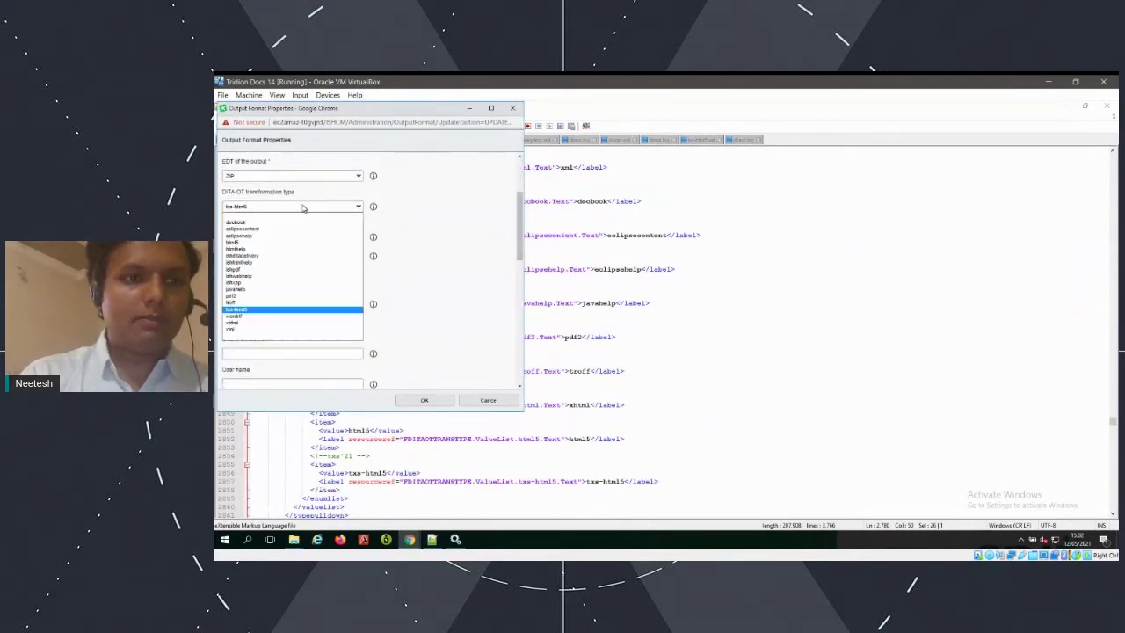
left_click(303, 207)
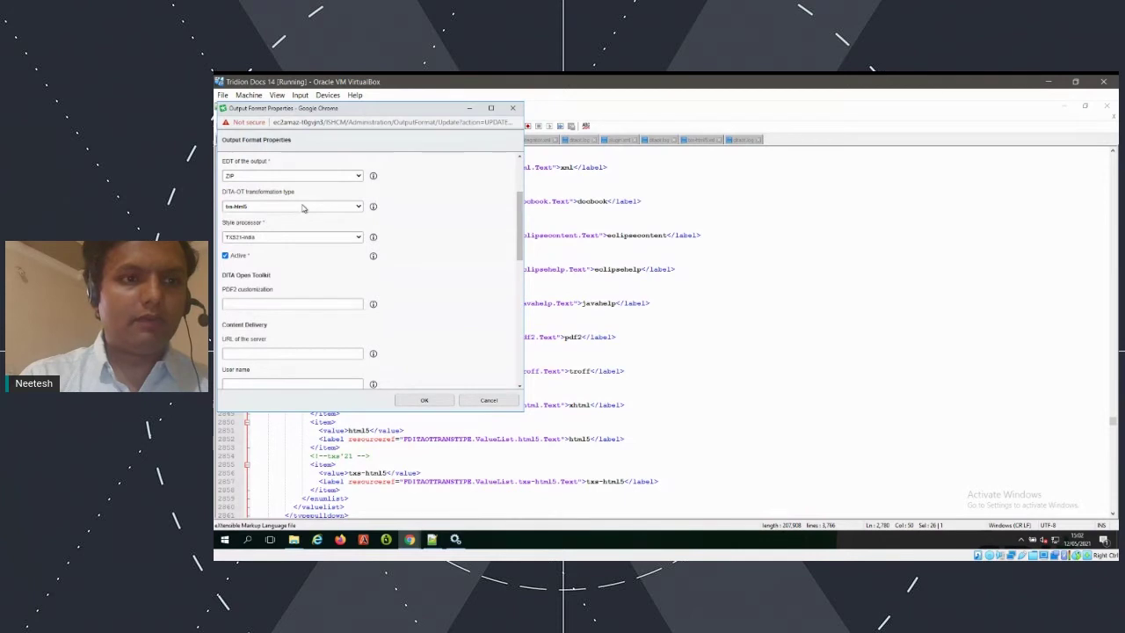
left_click(281, 238)
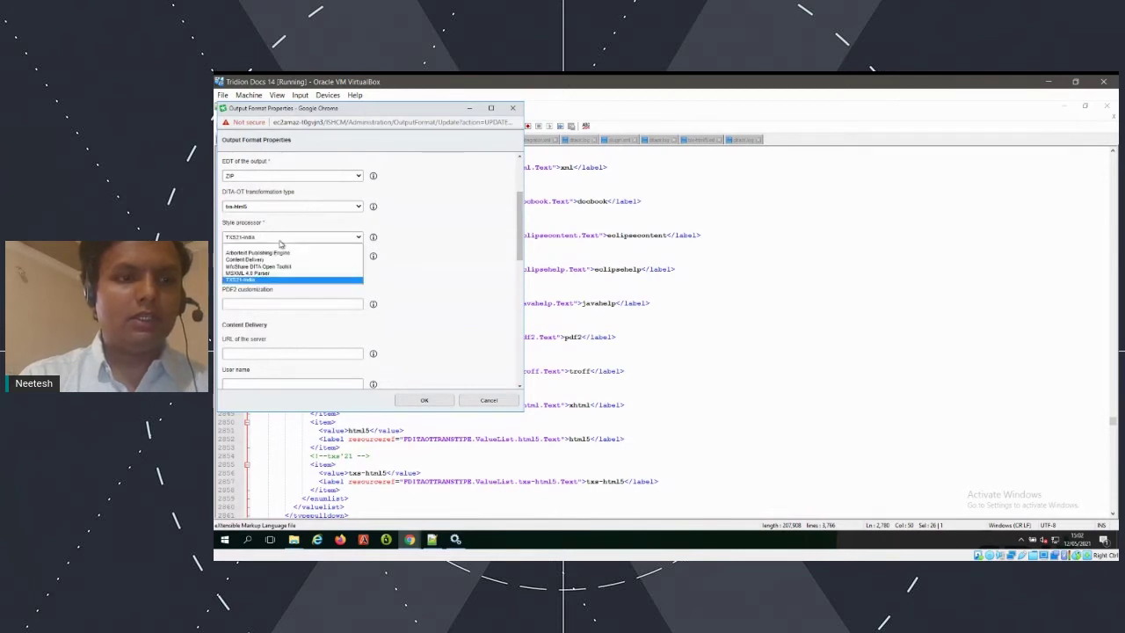
left_click(280, 242)
left_click_drag(517, 229, 520, 207)
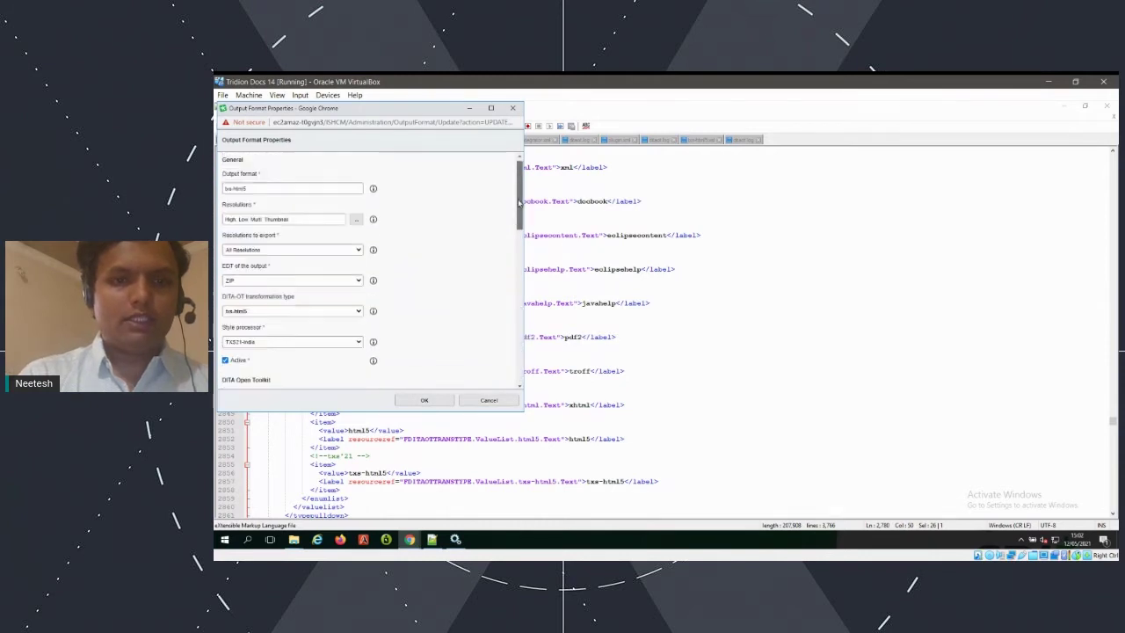
left_click(424, 401)
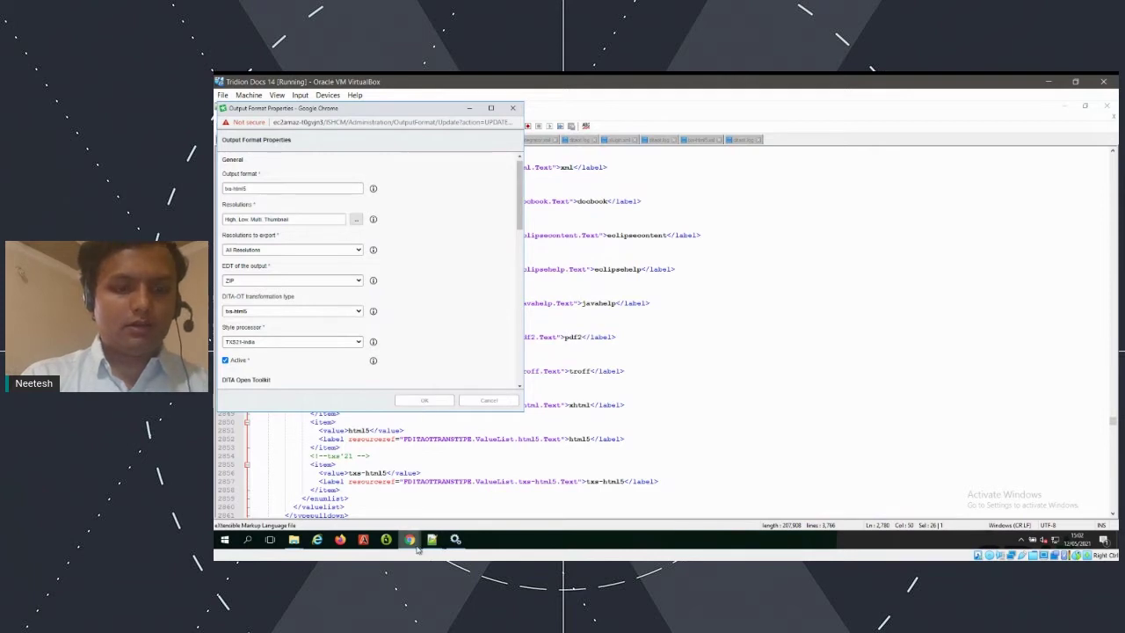
mouse_move(410, 540)
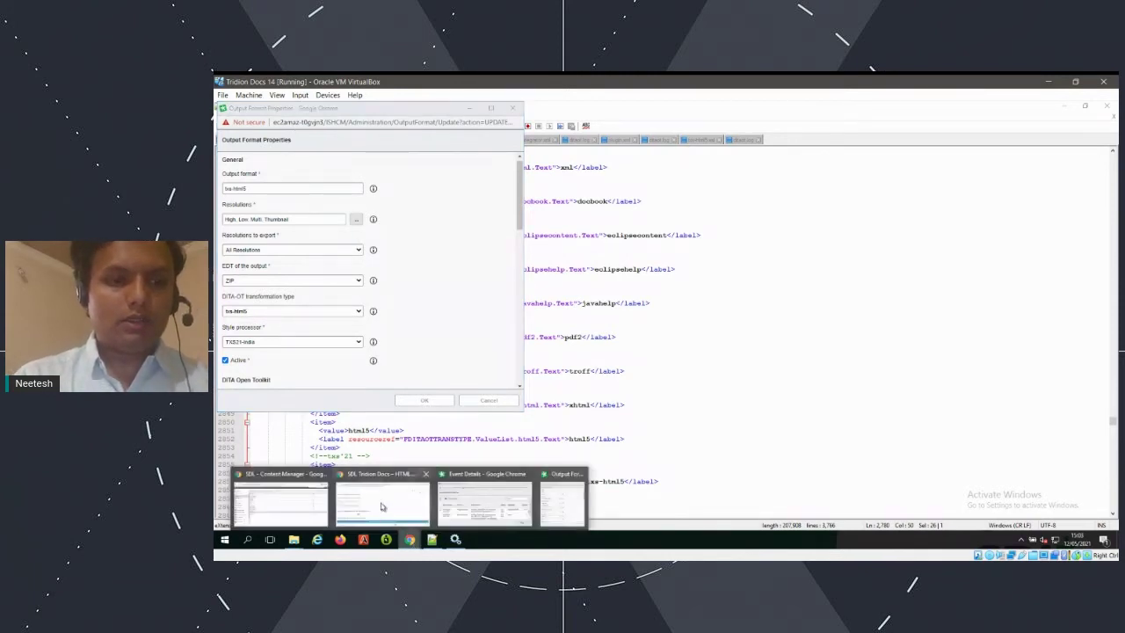
Step: In the Repository, select the Lancer EVO publication version and start a new output
left_click(294, 499)
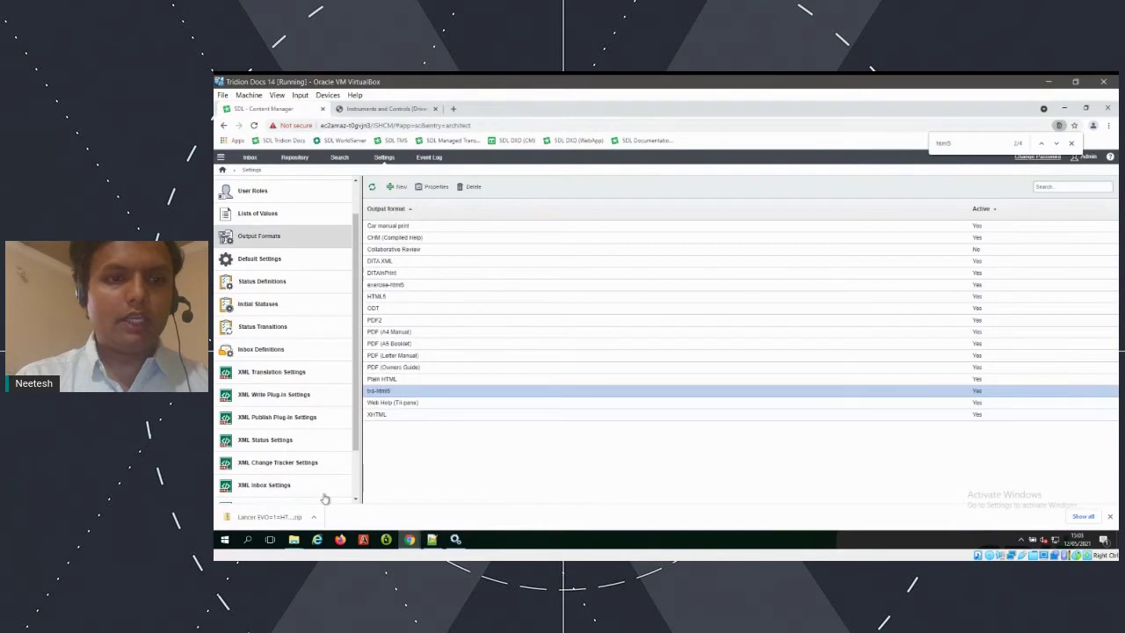
left_click(294, 158)
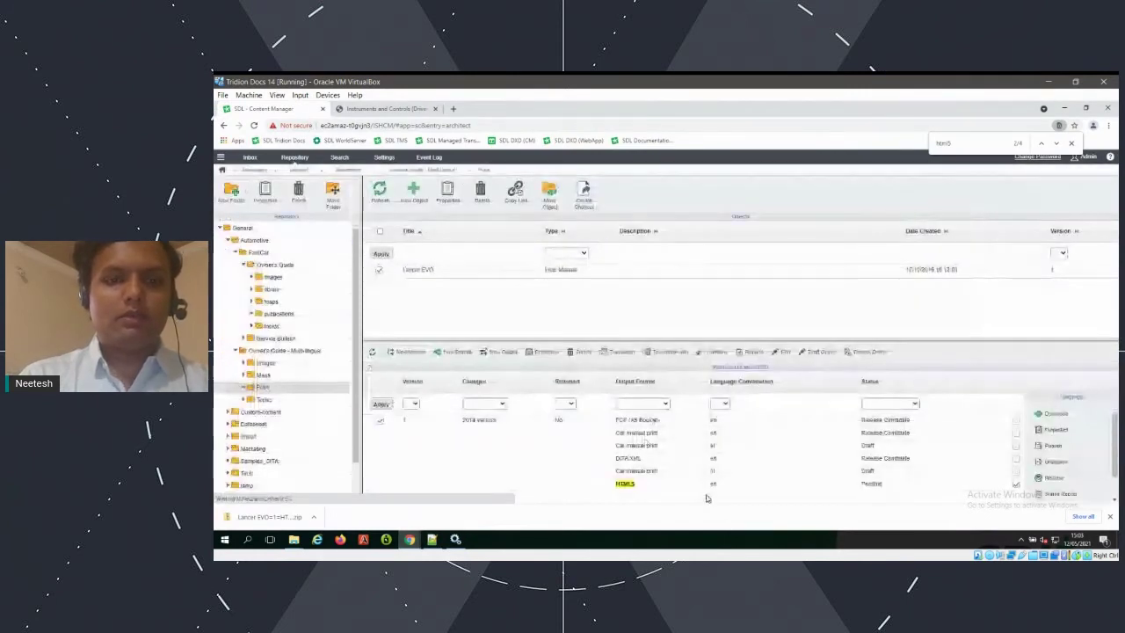
left_click(503, 353)
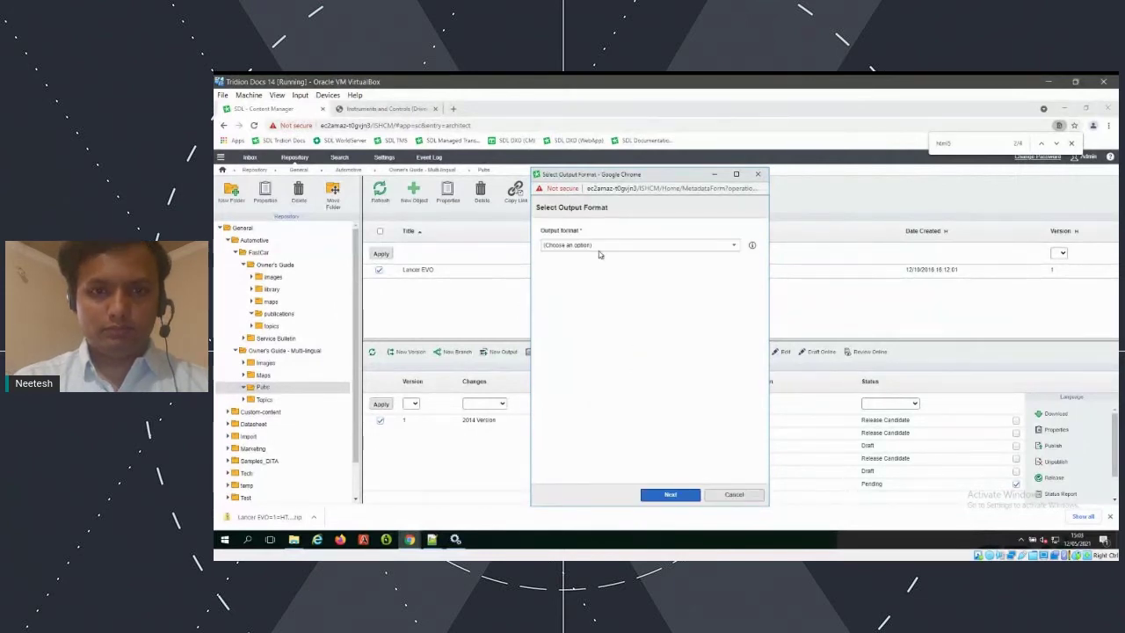
Step: Create the new publication output with the ts-html5 format, then return to the Settings output formats
left_click(593, 246)
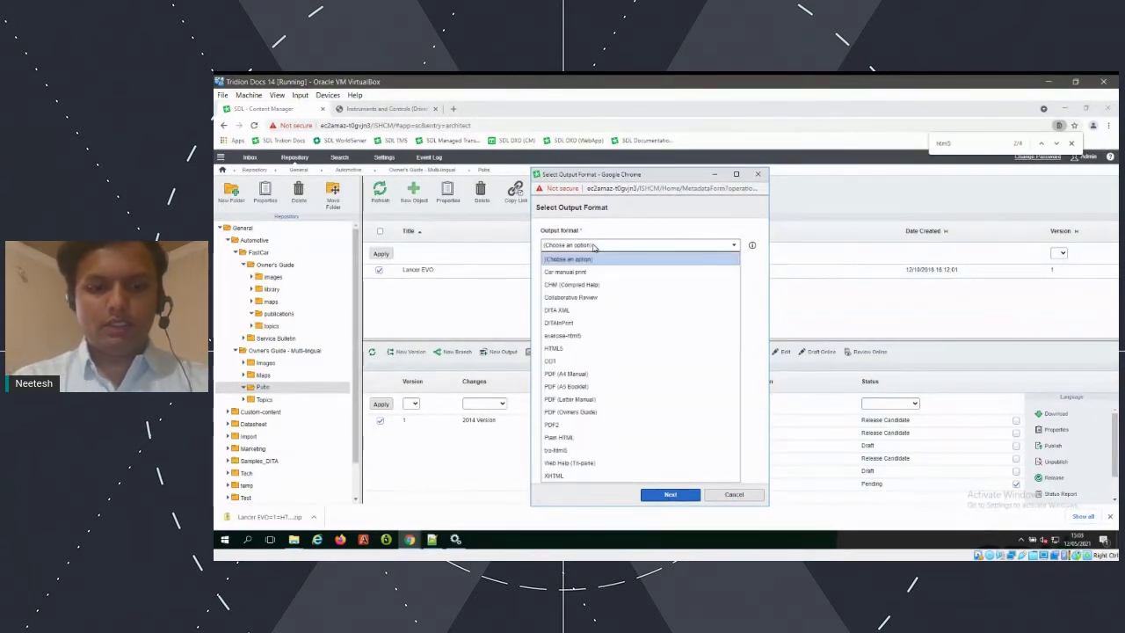
key("t")
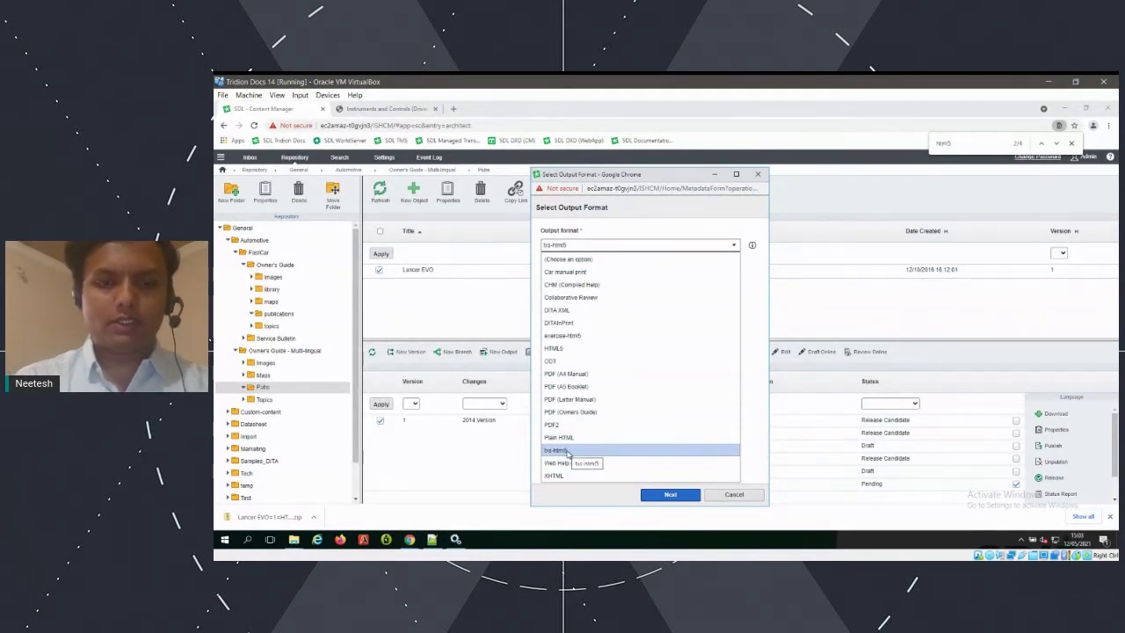
left_click(691, 497)
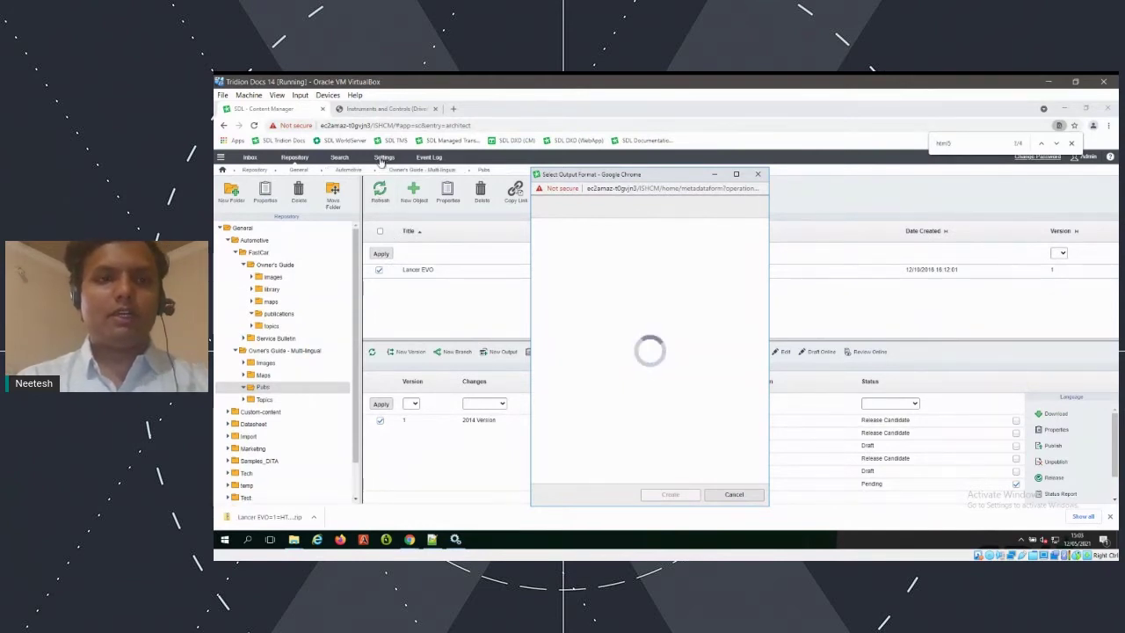
left_click(384, 158)
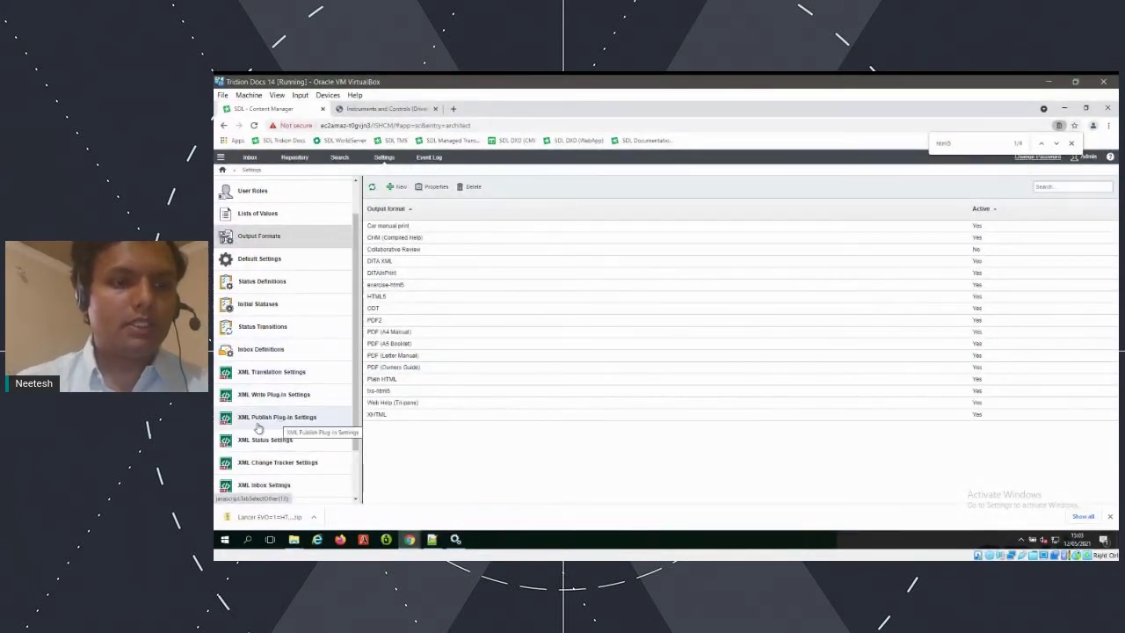
Step: Load the XML Publish Plug-in Settings from the Settings left panel
left_click(300, 428)
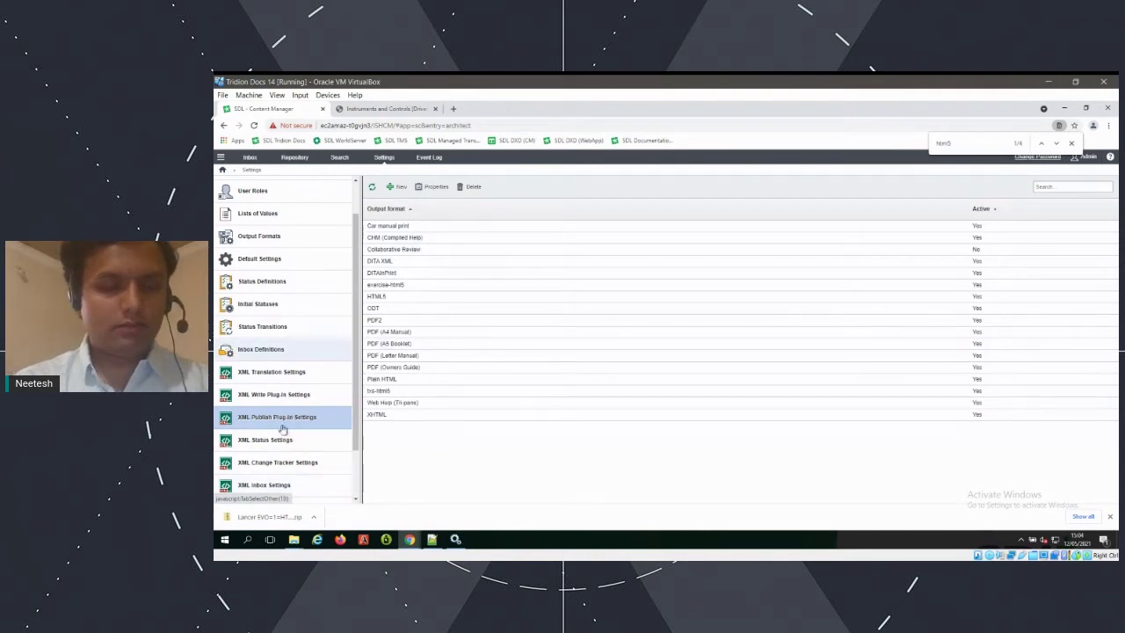
left_click(349, 421)
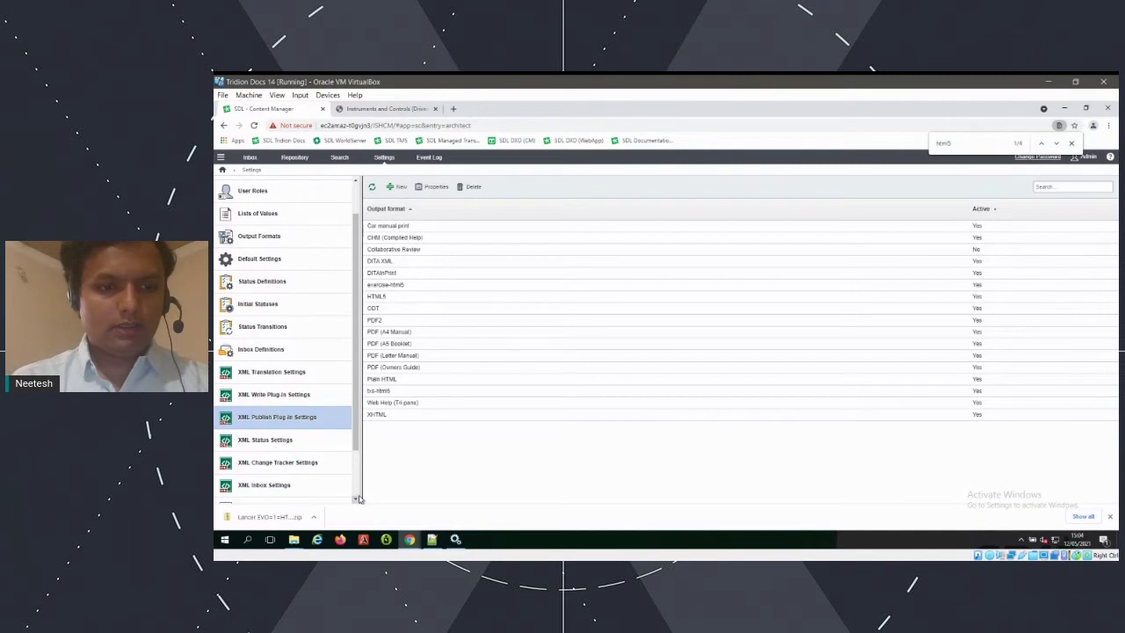
Step: Find html5 in the plug-in XML and select ts-html5 in the postprocess condition, then bring up Services
key("ctrl+f")
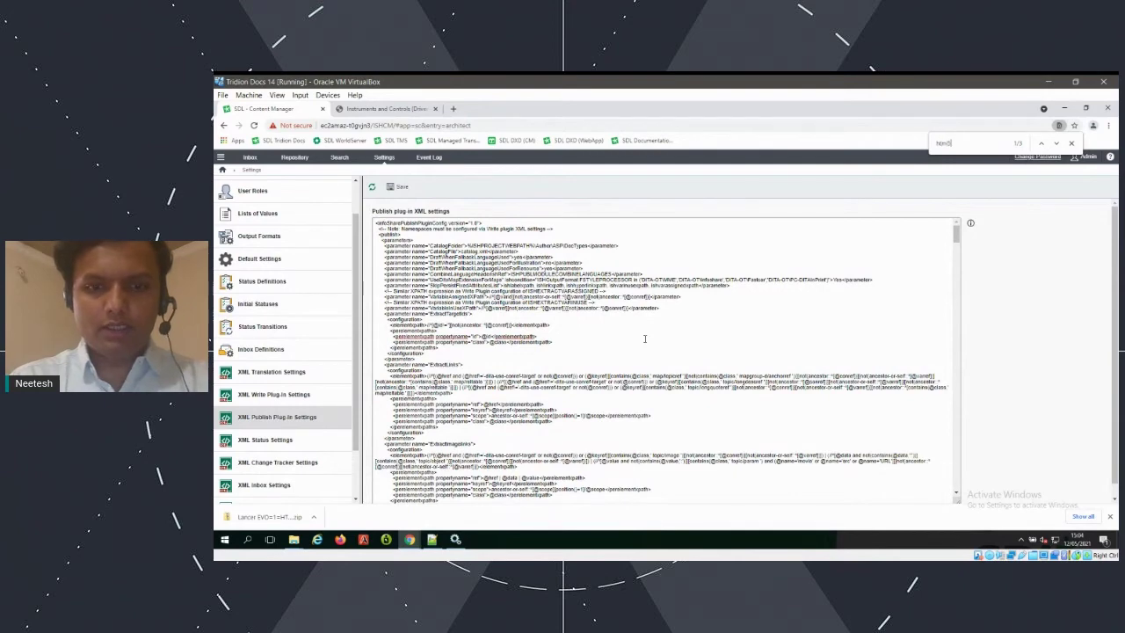
key("Return")
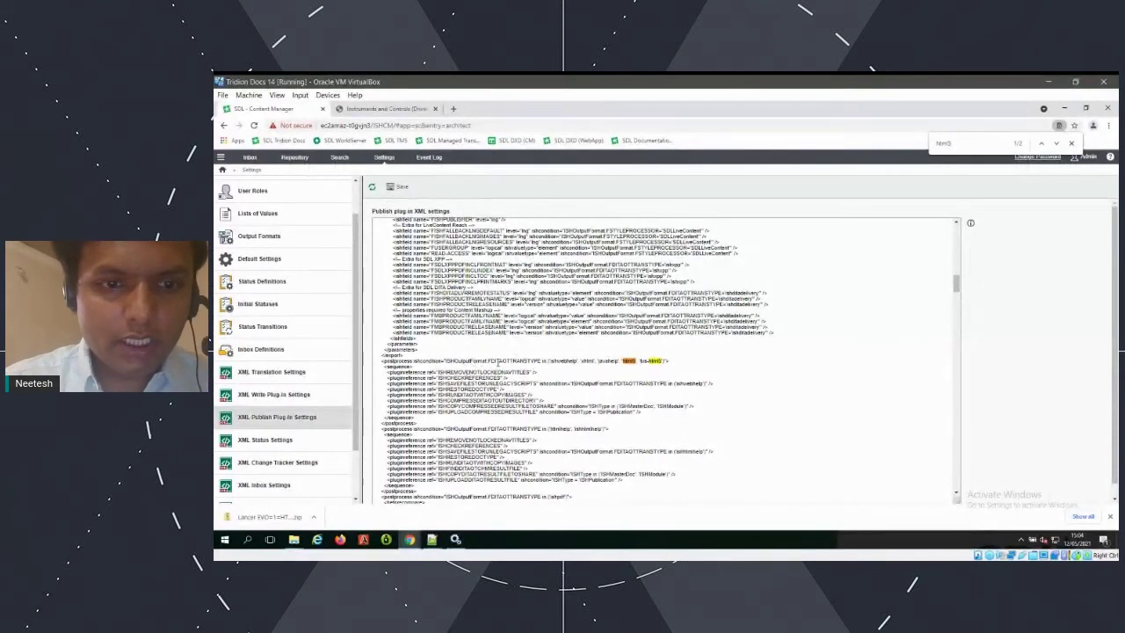
double_click(498, 361)
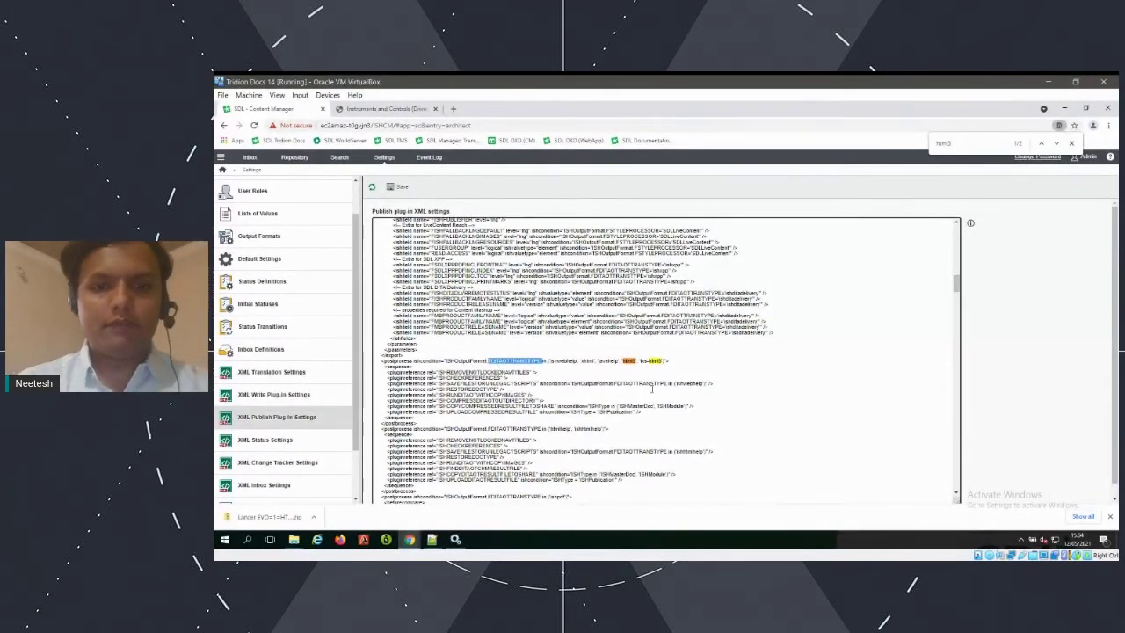
left_click(639, 361)
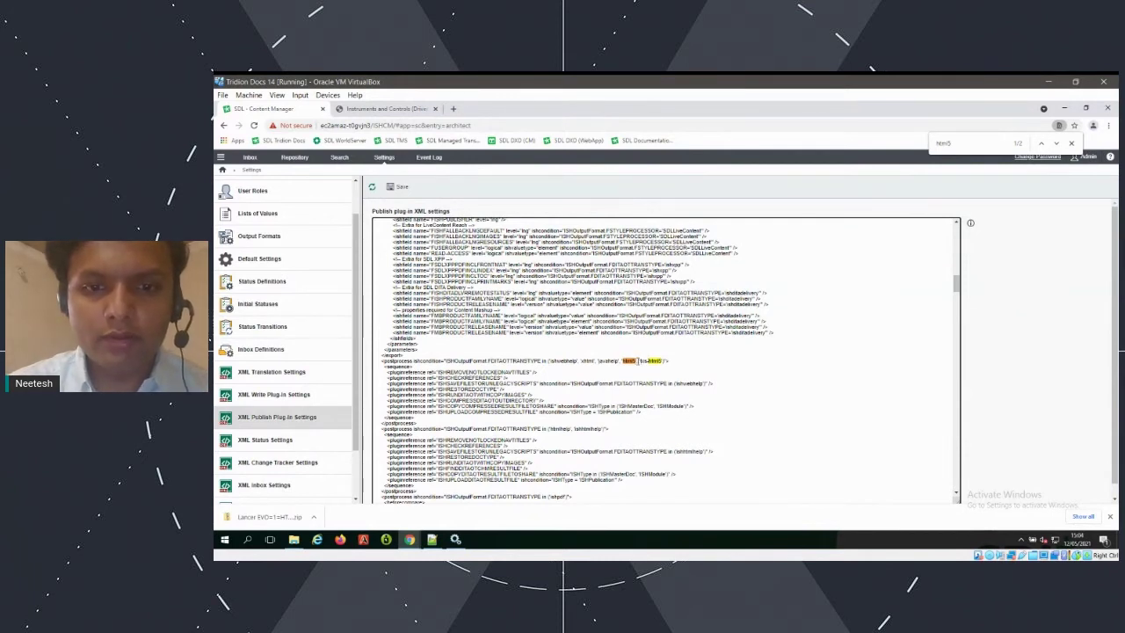
left_click_drag(646, 361, 664, 360)
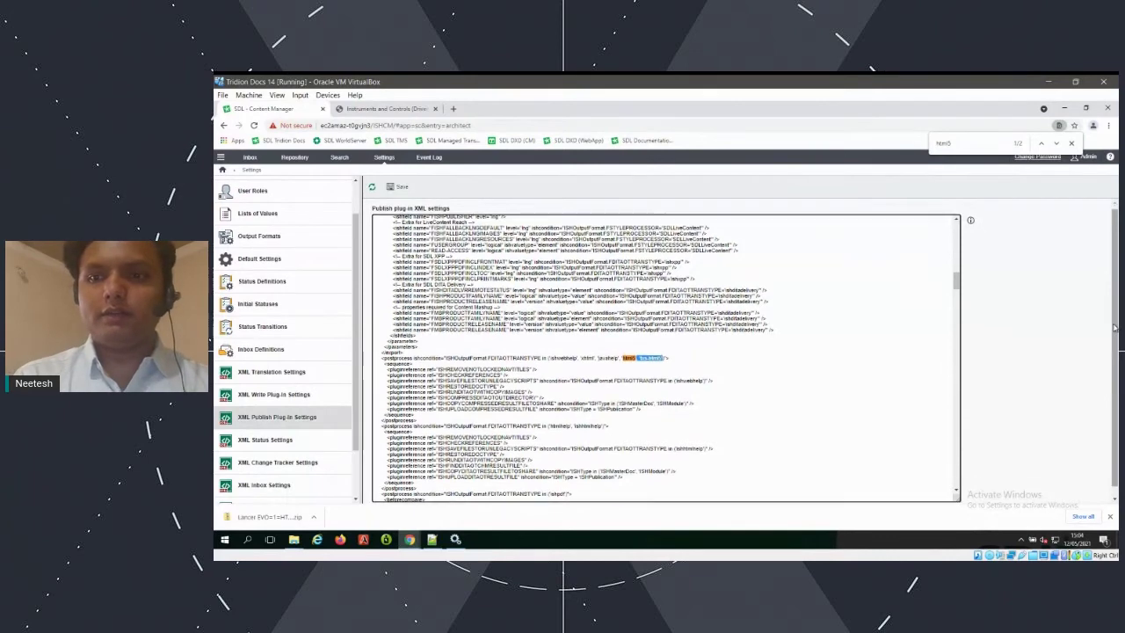
scroll(1032, 302, "down", 1)
scroll(745, 351, "up", 1)
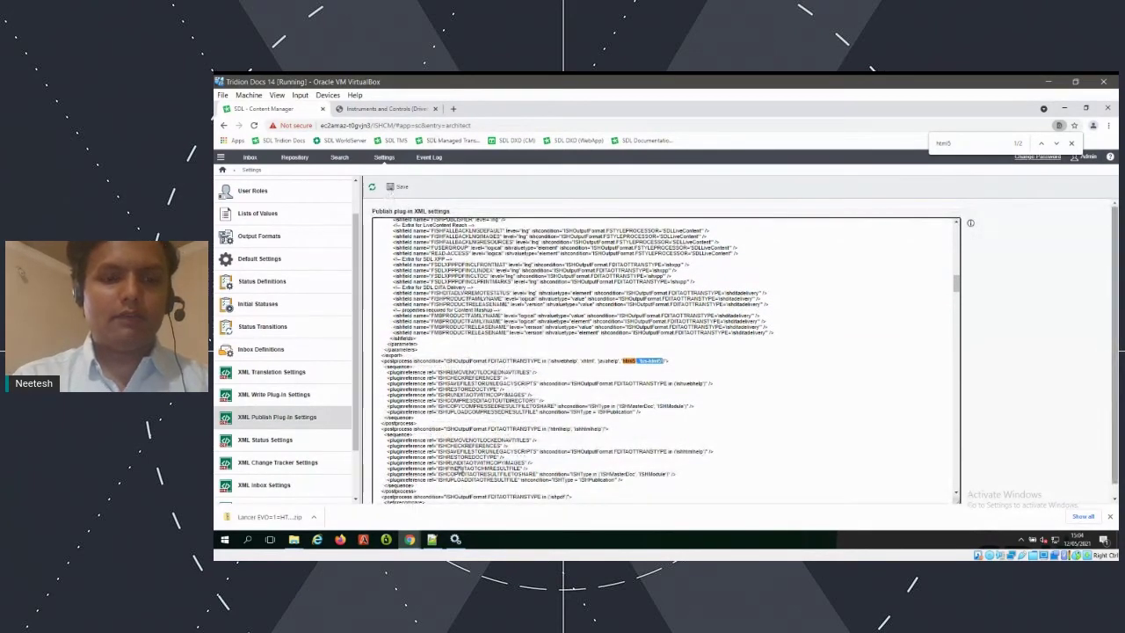
left_click(455, 540)
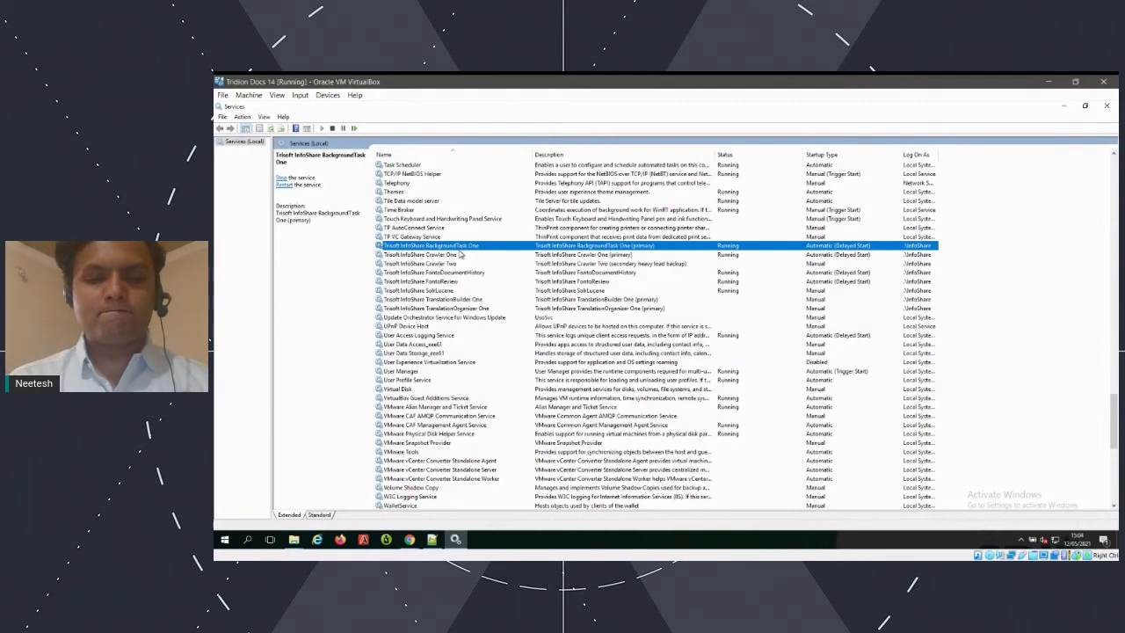
Step: Minimize Windows Services to return to the Lancer EVO repository view in Chrome
left_click(456, 540)
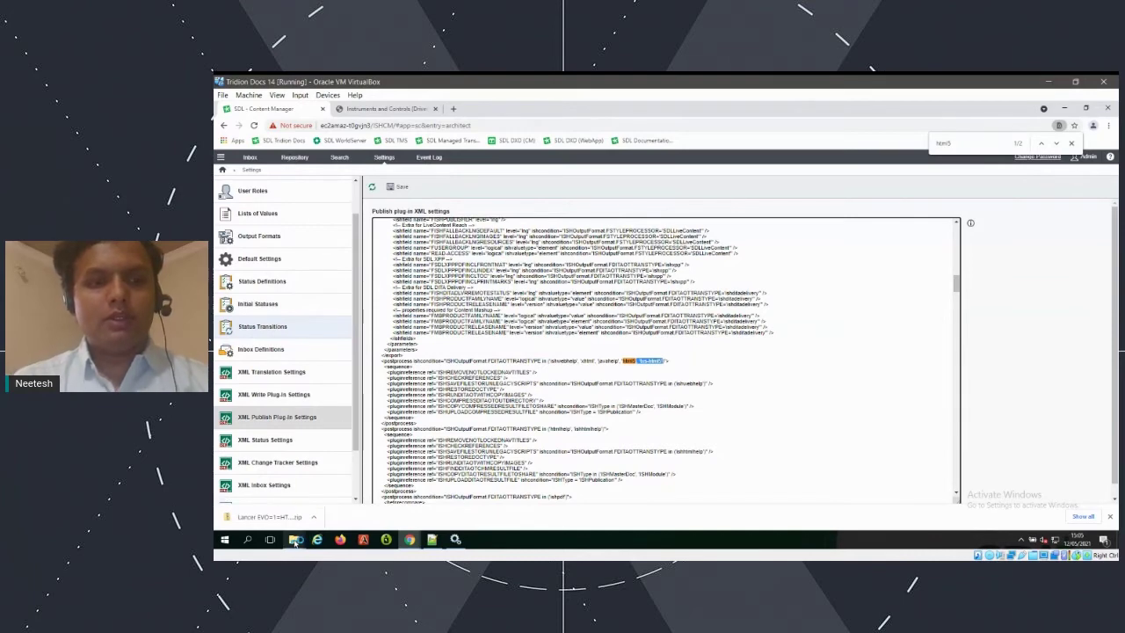
mouse_move(296, 541)
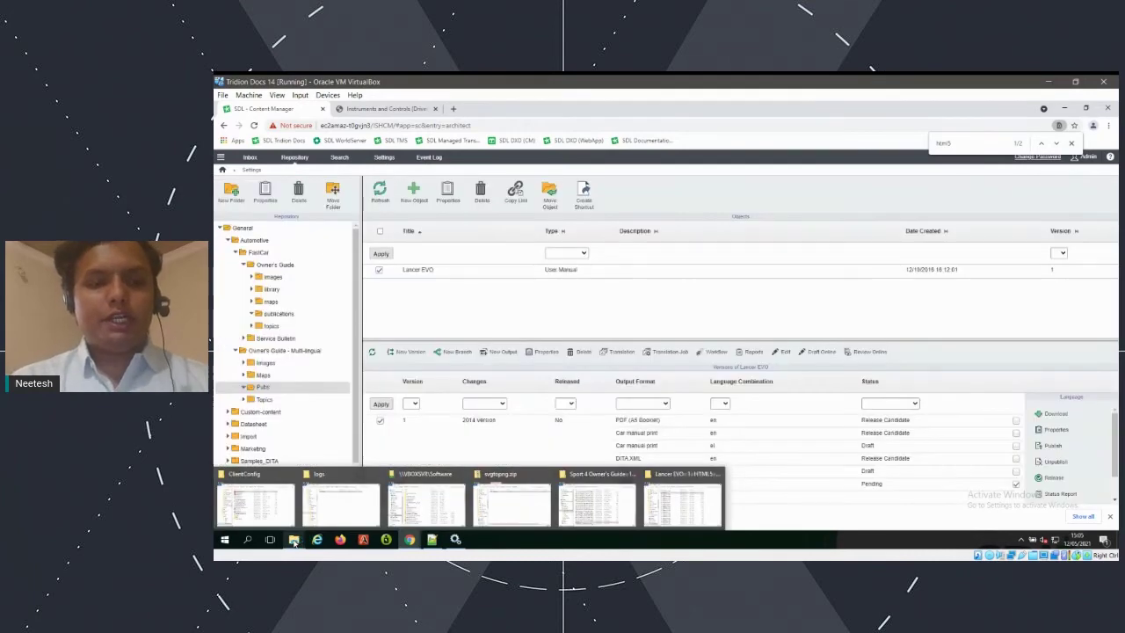